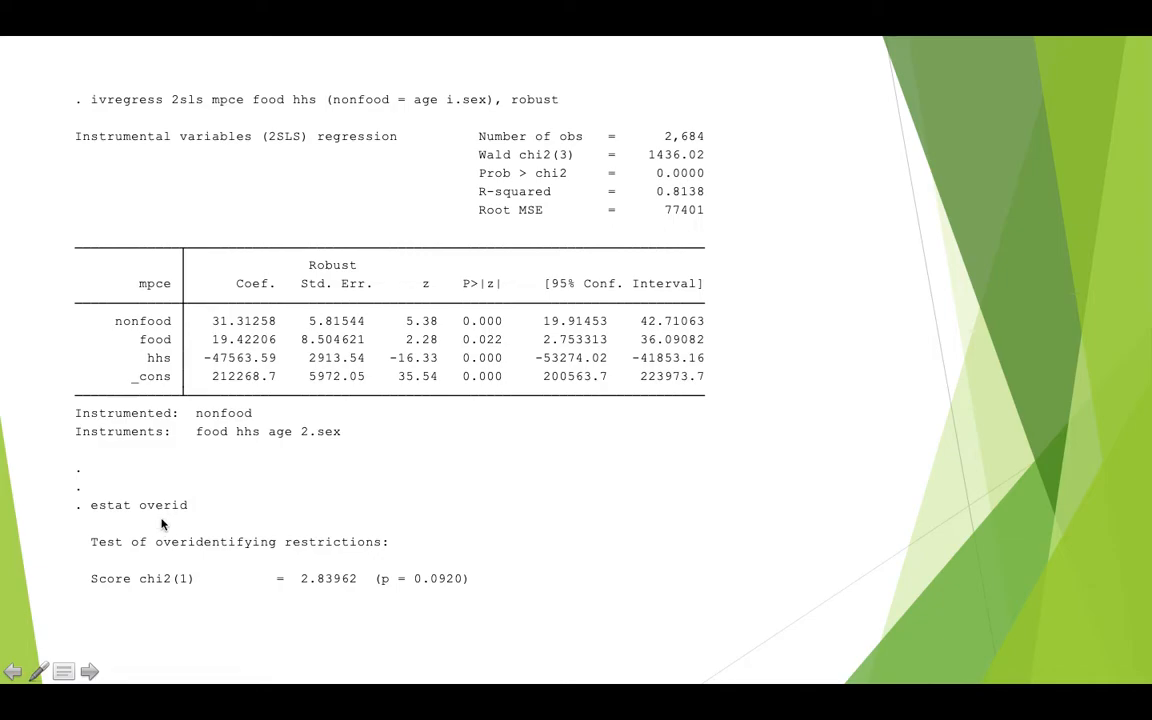
Step: Leave the slide show, switch to Stata, and recall the earliest ivregress 2sls command from the command history
{"action": "key", "text": "Escape"}
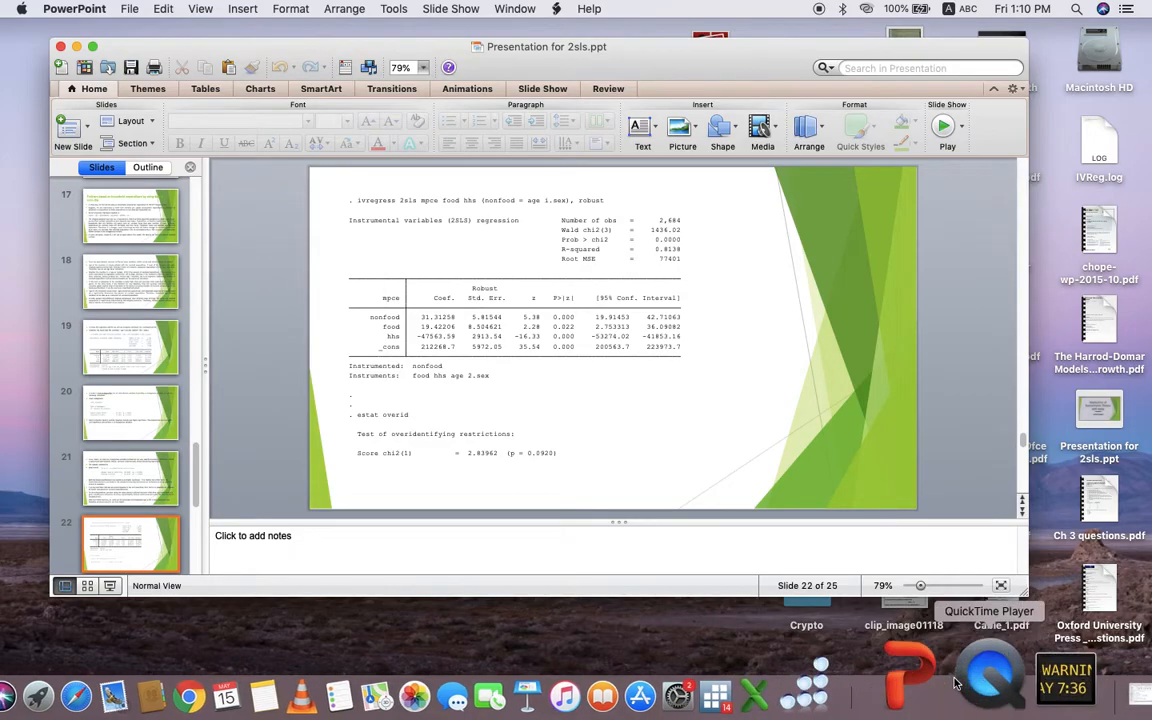
{"action": "left_click", "coordinate": [830, 675]}
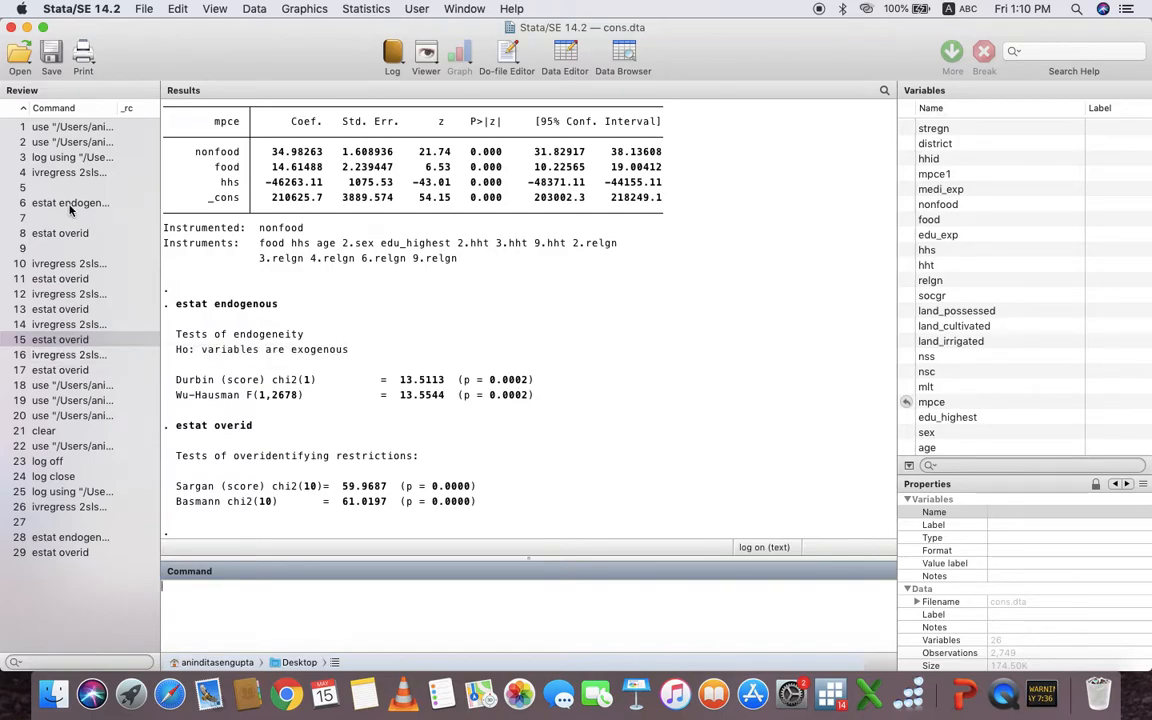
{"action": "left_click", "coordinate": [70, 172]}
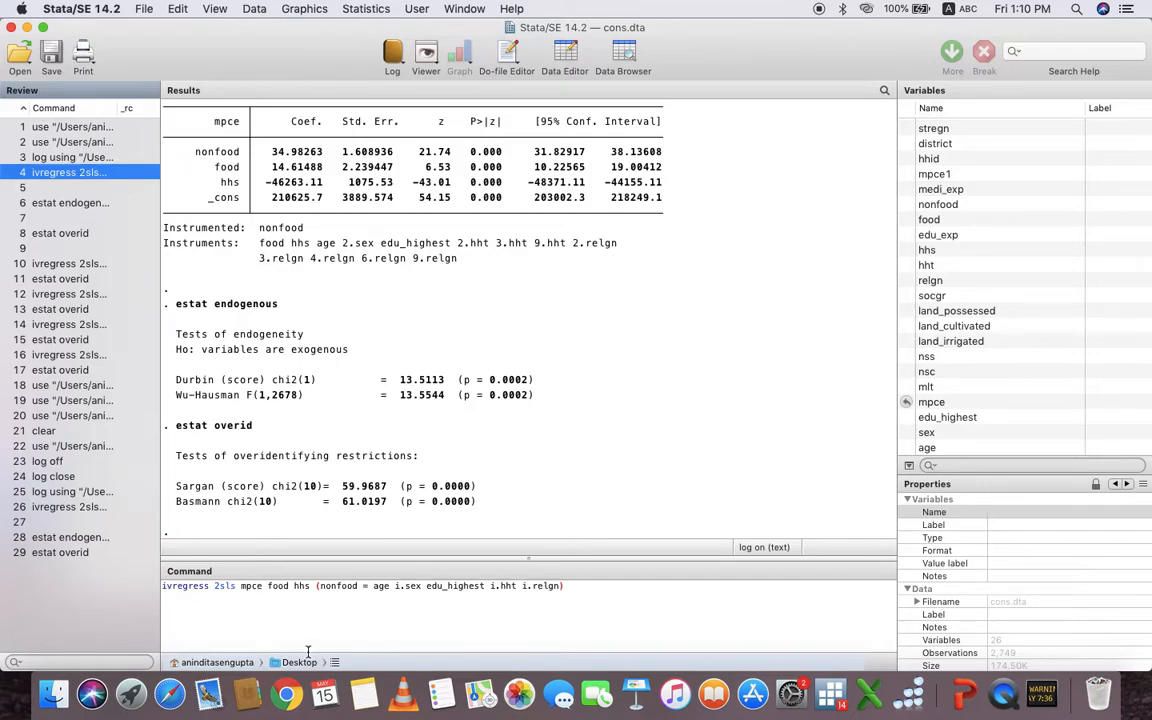
Step: Edit the recalled command to ivregress 2sls mpce food hhs (nonfood = age i.sex), robust, run it, and follow with estat overid
{"action": "left_click", "coordinate": [558, 589]}
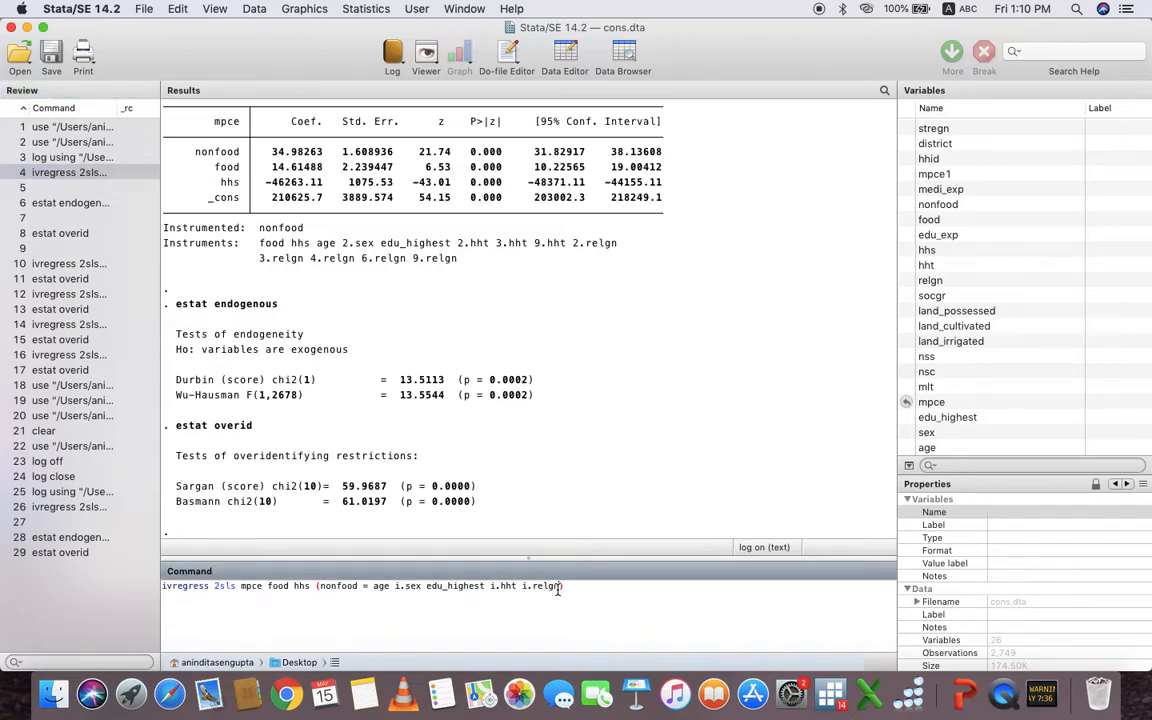
{"action": "key", "text": "BackSpace"}
{"action": "key", "text": "BackSpace"}
{"action": "key", "text": "BackSpace"}
{"action": "key", "text": "BackSpace"}
{"action": "key", "text": "BackSpace"}
{"action": "key", "text": "BackSpace"}
{"action": "key", "text": "BackSpace"}
{"action": "key", "text": "BackSpace"}
{"action": "key", "text": "BackSpace"}
{"action": "key", "text": "BackSpace"}
{"action": "key", "text": "BackSpace"}
{"action": "key", "text": "BackSpace"}
{"action": "key", "text": "BackSpace"}
{"action": "key", "text": "BackSpace"}
{"action": "key", "text": "BackSpace"}
{"action": "key", "text": "BackSpace"}
{"action": "key", "text": "BackSpace"}
{"action": "key", "text": "BackSpace"}
{"action": "key", "text": "BackSpace"}
{"action": "key", "text": "BackSpace"}
{"action": "key", "text": "BackSpace"}
{"action": "key", "text": "BackSpace"}
{"action": "key", "text": "BackSpace"}
{"action": "key", "text": "BackSpace"}
{"action": "key", "text": "BackSpace"}
{"action": "key", "text": "BackSpace"}
{"action": "type", "text": "robust"}
{"action": "key", "text": "Return"}
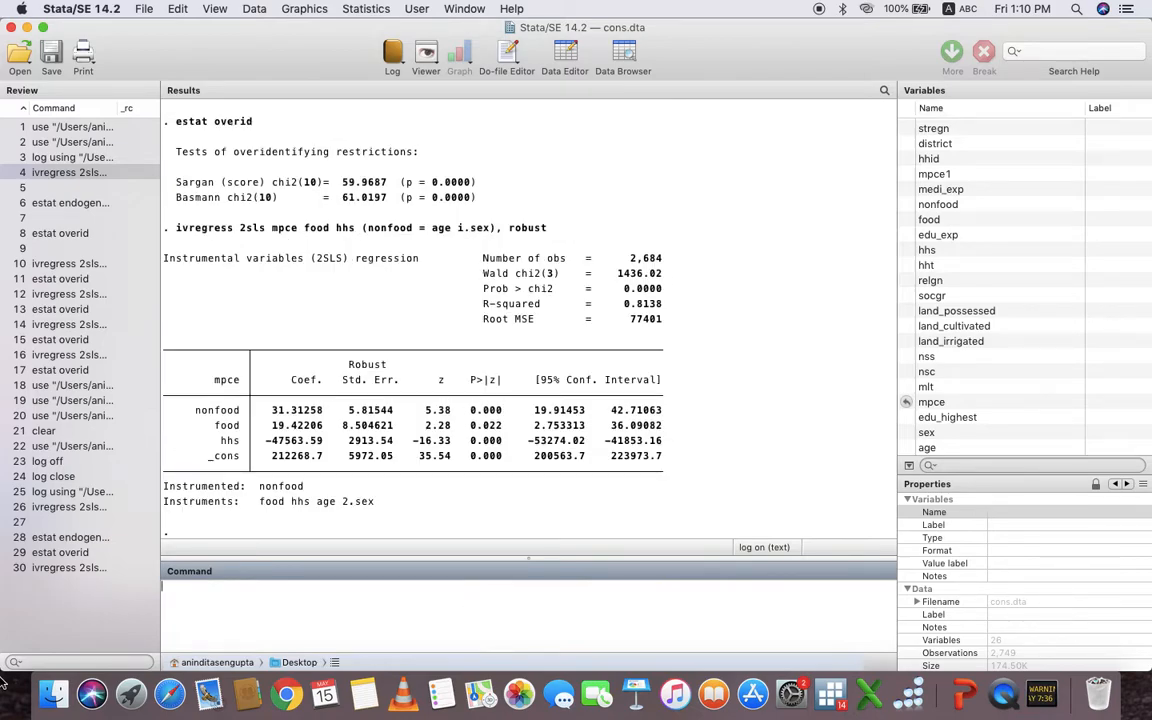
{"action": "left_click", "coordinate": [42, 553]}
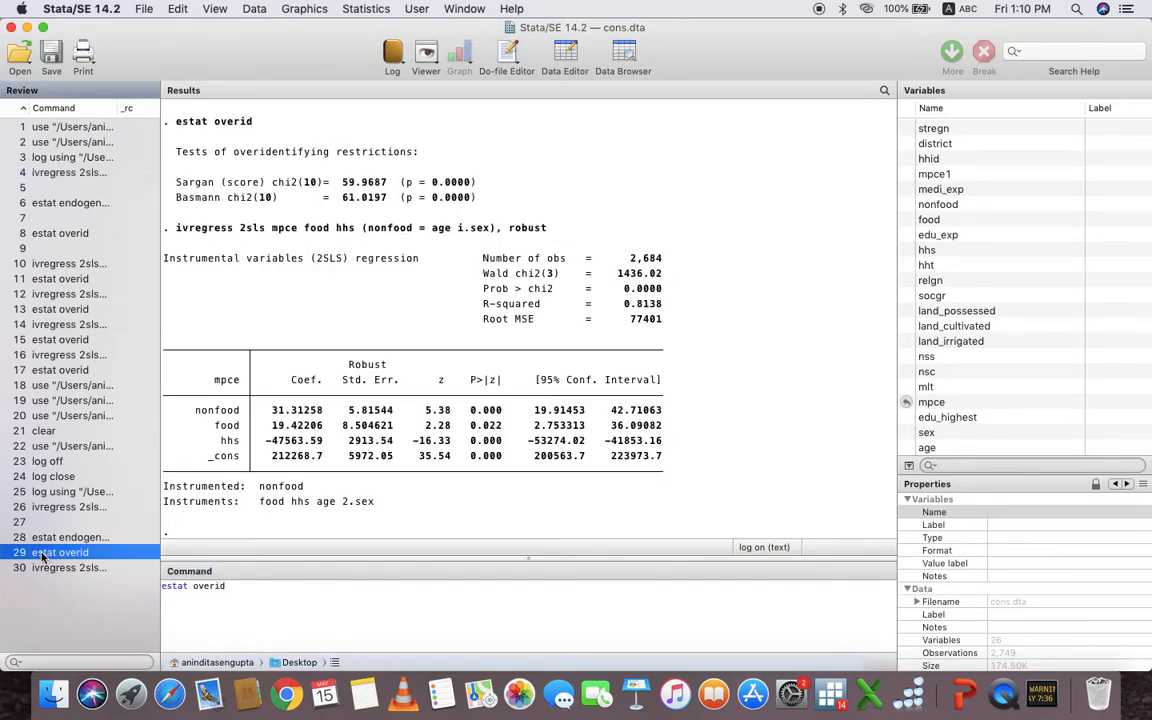
{"action": "key", "text": "Return"}
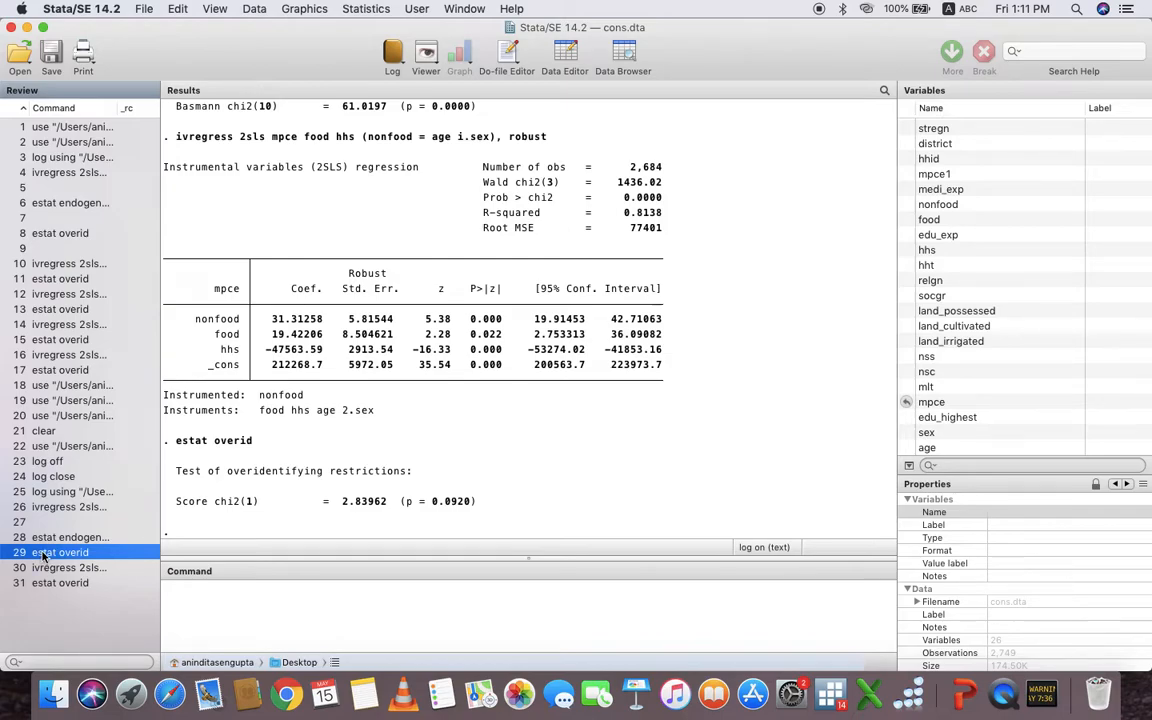
Step: Run ivregress 2sls mpce food hhs (nonfood = age i.sex edu_highest), robust, followed by estat overid
{"action": "left_click", "coordinate": [62, 170]}
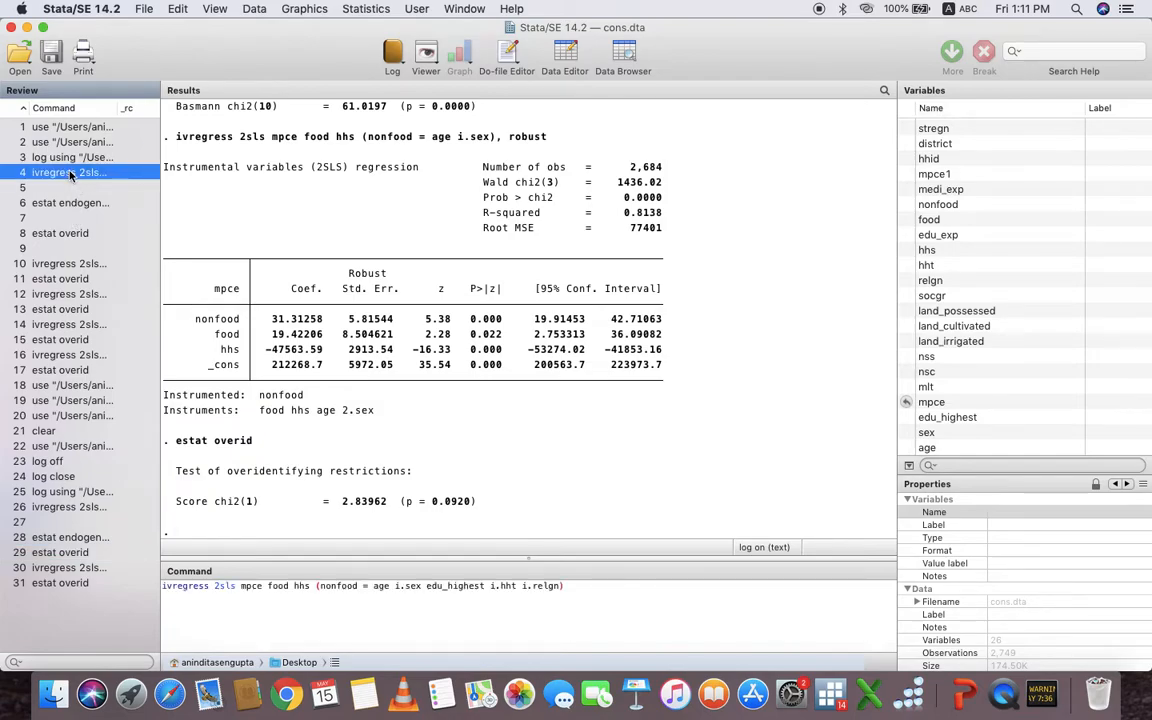
{"action": "left_click", "coordinate": [562, 587]}
{"action": "key", "text": "BackSpace"}
{"action": "key", "text": "BackSpace"}
{"action": "key", "text": "BackSpace"}
{"action": "key", "text": "BackSpace"}
{"action": "key", "text": "BackSpace"}
{"action": "key", "text": "BackSpace"}
{"action": "key", "text": "BackSpace"}
{"action": "key", "text": "BackSpace"}
{"action": "key", "text": "BackSpace"}
{"action": "key", "text": "BackSpace"}
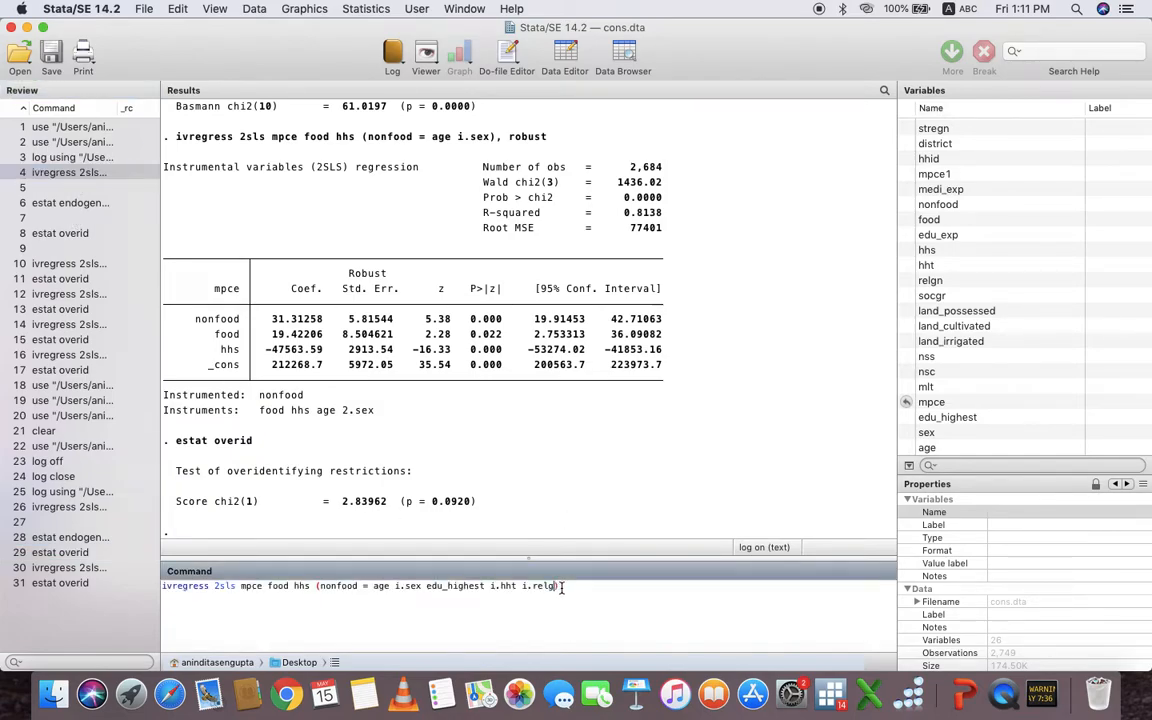
{"action": "key", "text": "BackSpace"}
{"action": "key", "text": "BackSpace"}
{"action": "key", "text": "BackSpace"}
{"action": "key", "text": "BackSpace"}
{"action": "key", "text": "Right"}
{"action": "type", "text": ", robust"}
{"action": "key", "text": "Return"}
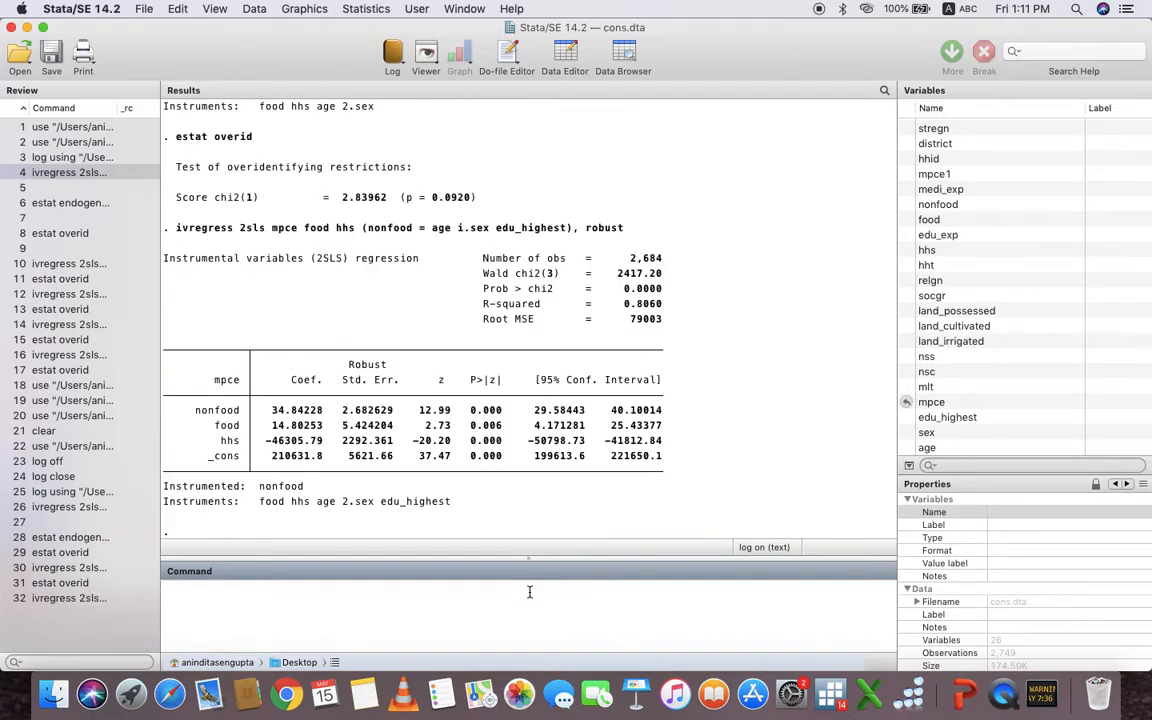
{"action": "left_click", "coordinate": [56, 583]}
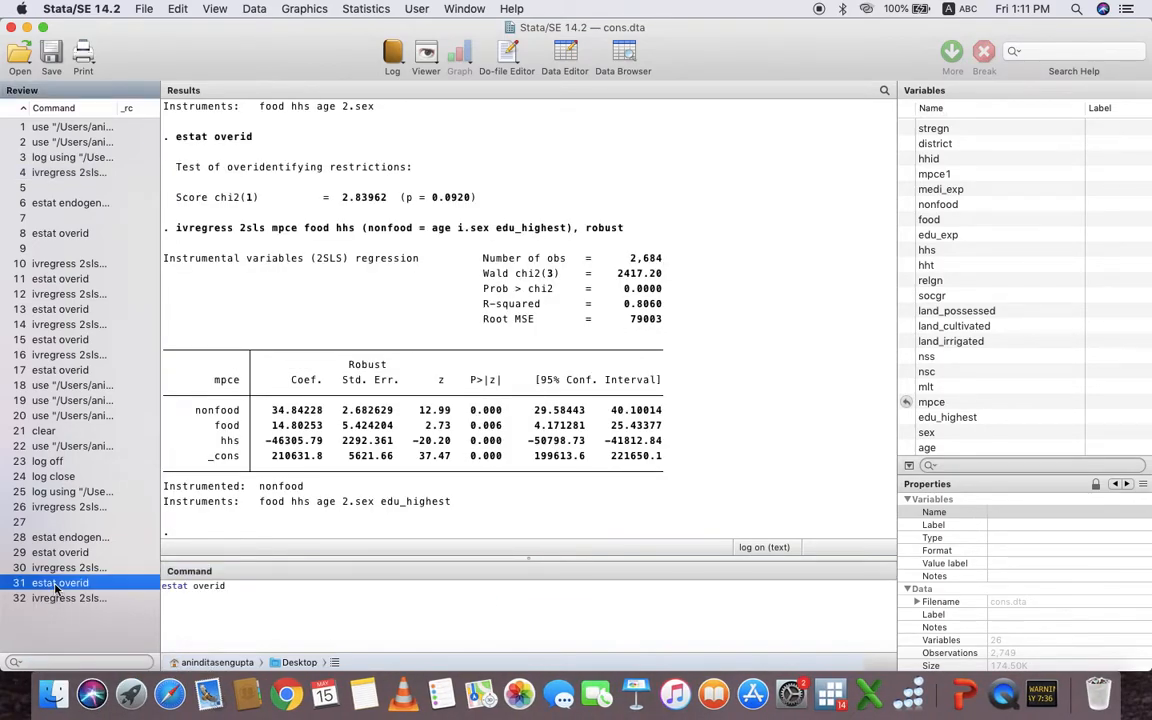
{"action": "key", "text": "Return"}
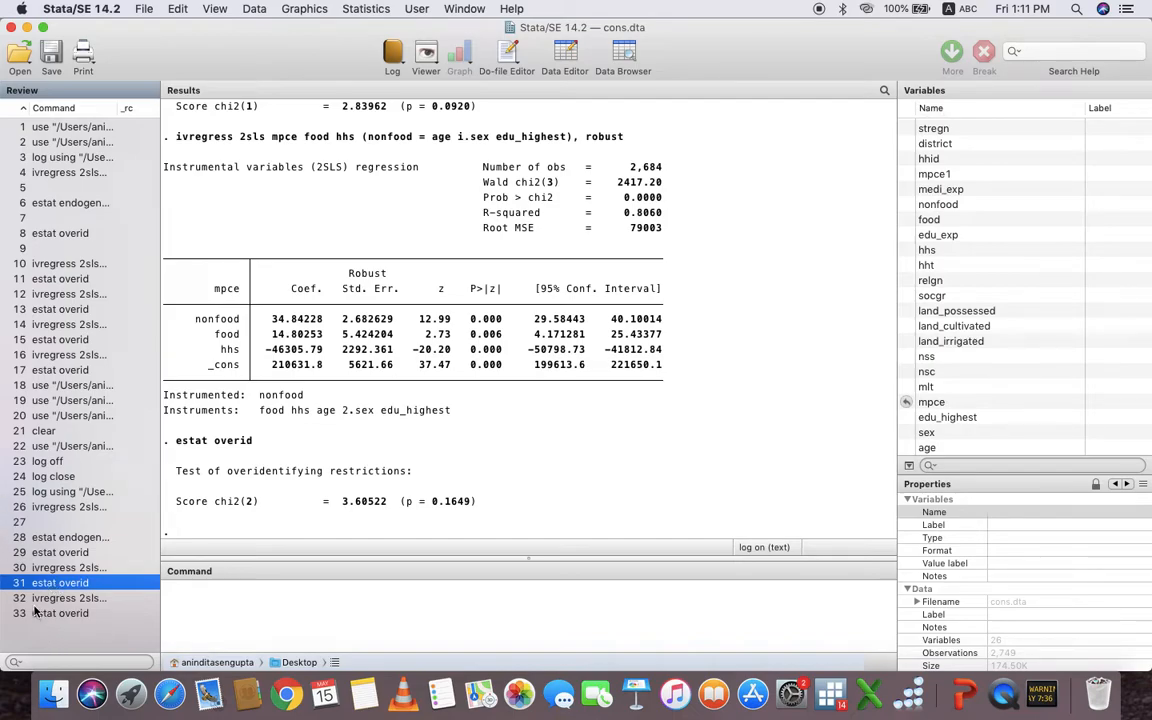
Step: Run ivregress 2sls mpce food hhs (nonfood = age i.sex edu_highest i.hht), robust, followed by estat overid
{"action": "left_click", "coordinate": [65, 172]}
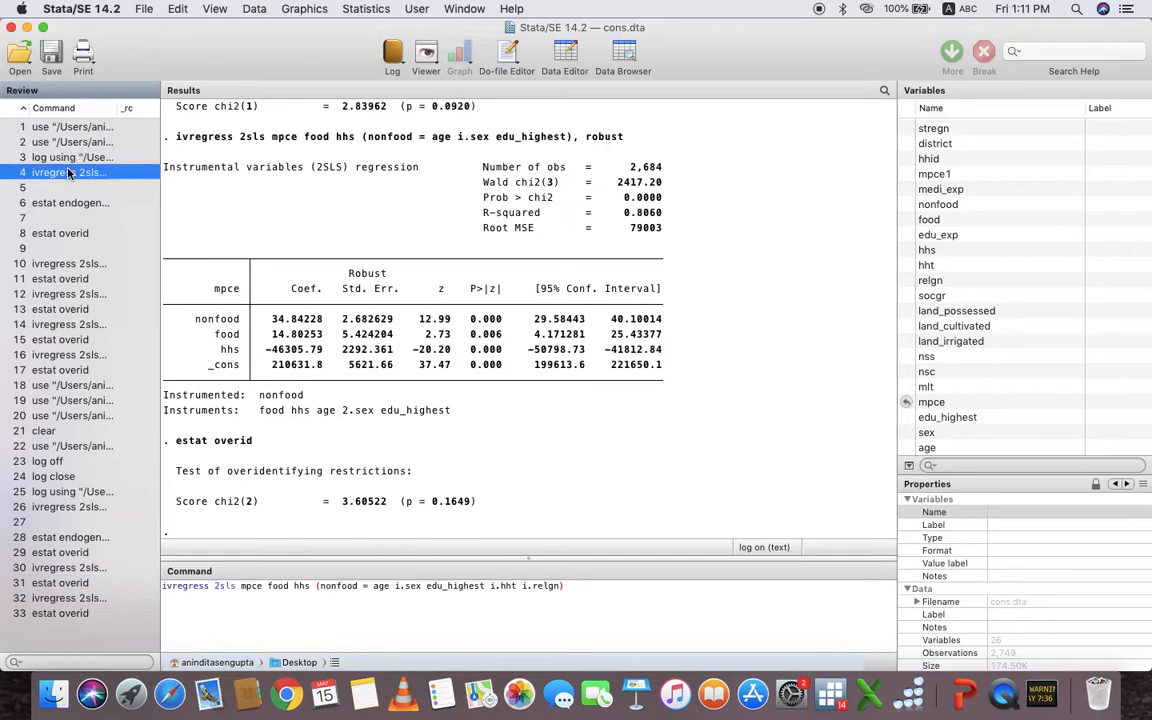
{"action": "left_click", "coordinate": [560, 587]}
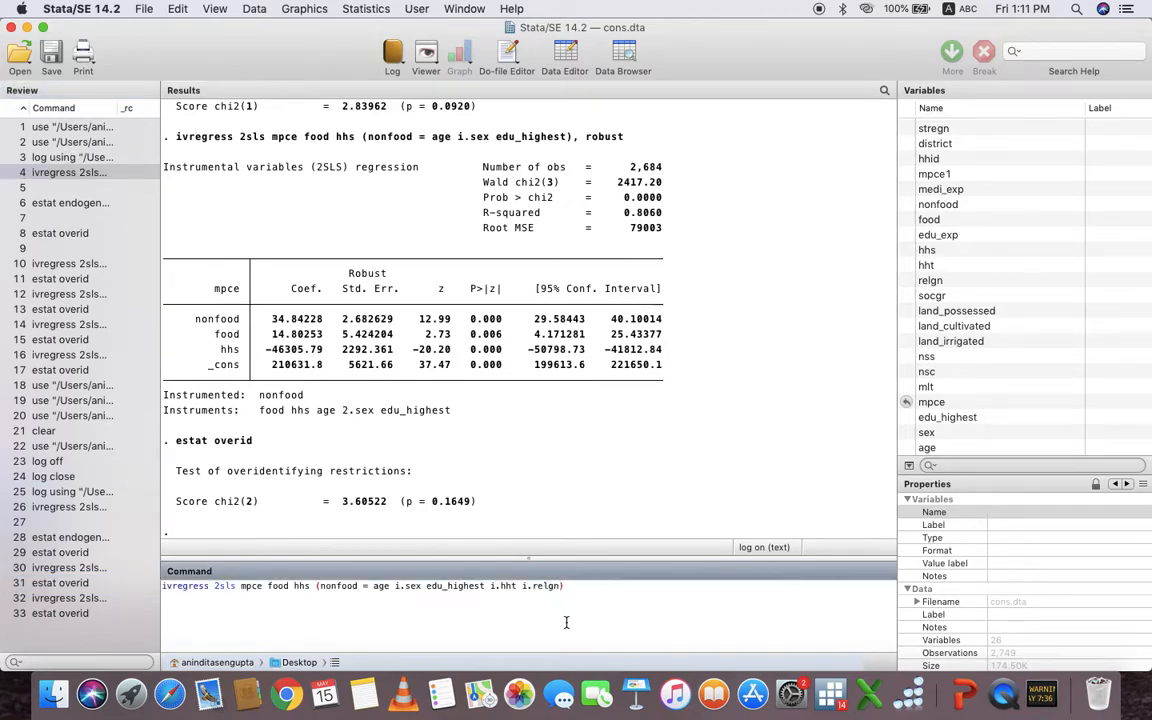
{"action": "key", "text": "BackSpace"}
{"action": "key", "text": "BackSpace"}
{"action": "key", "text": "BackSpace"}
{"action": "key", "text": "BackSpace"}
{"action": "key", "text": "BackSpace"}
{"action": "key", "text": "BackSpace"}
{"action": "key", "text": "BackSpace"}
{"action": "key", "text": "BackSpace"}
{"action": "left_click", "coordinate": [541, 588]}
{"action": "type", "text": ", robust"}
{"action": "key", "text": "Return"}
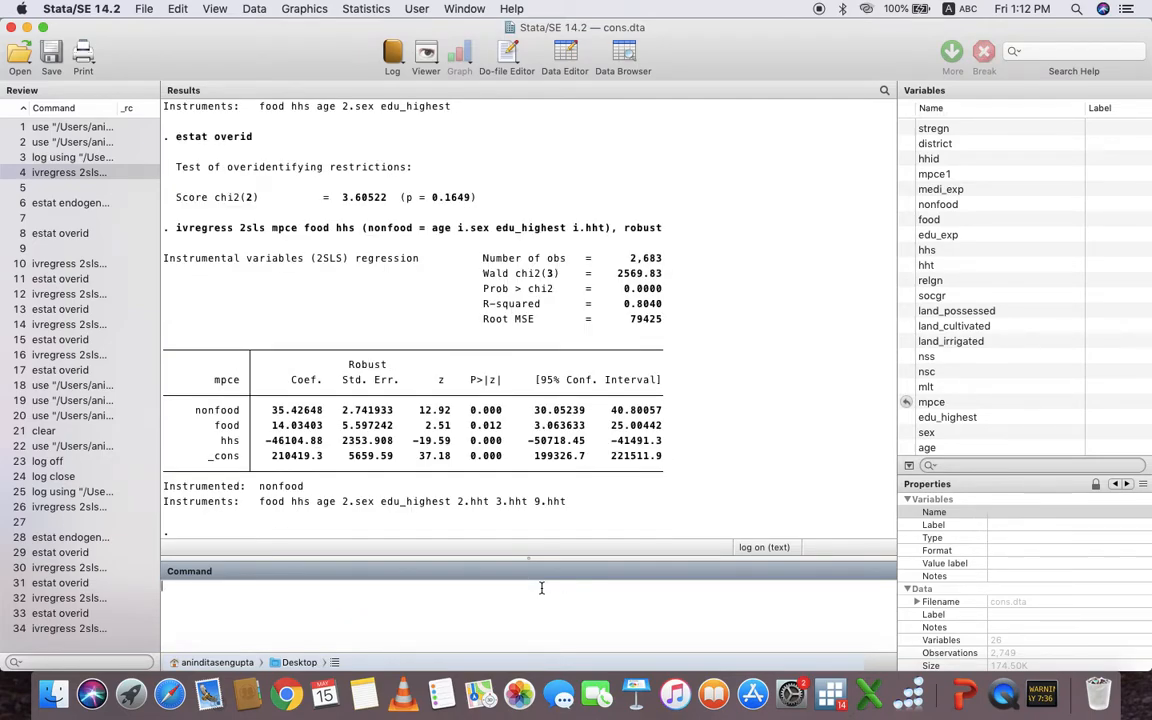
{"action": "scroll", "coordinate": [498, 456], "scroll_direction": "down", "scroll_amount": 2}
{"action": "left_click", "coordinate": [72, 615]}
{"action": "double_click", "coordinate": [72, 615]}
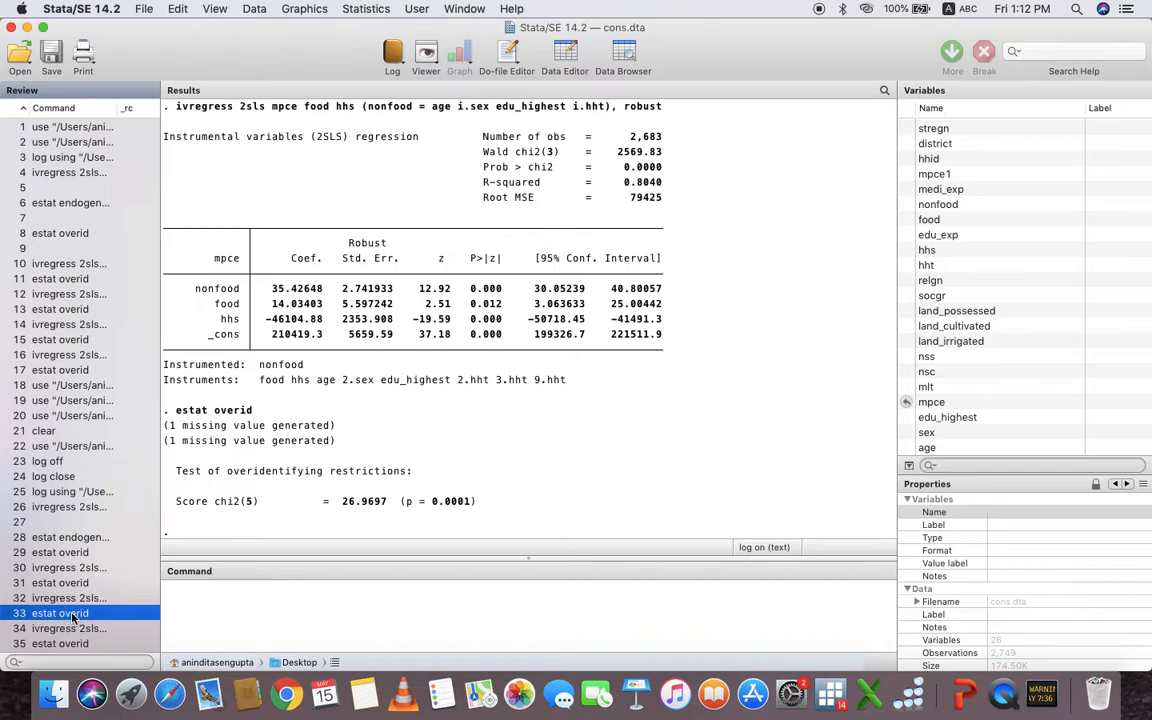
Step: Run ivregress 2sls mpce food hhs (nonfood = age i.sex edu_highest i.relgn), robust, followed by estat overid
{"action": "left_click", "coordinate": [67, 174]}
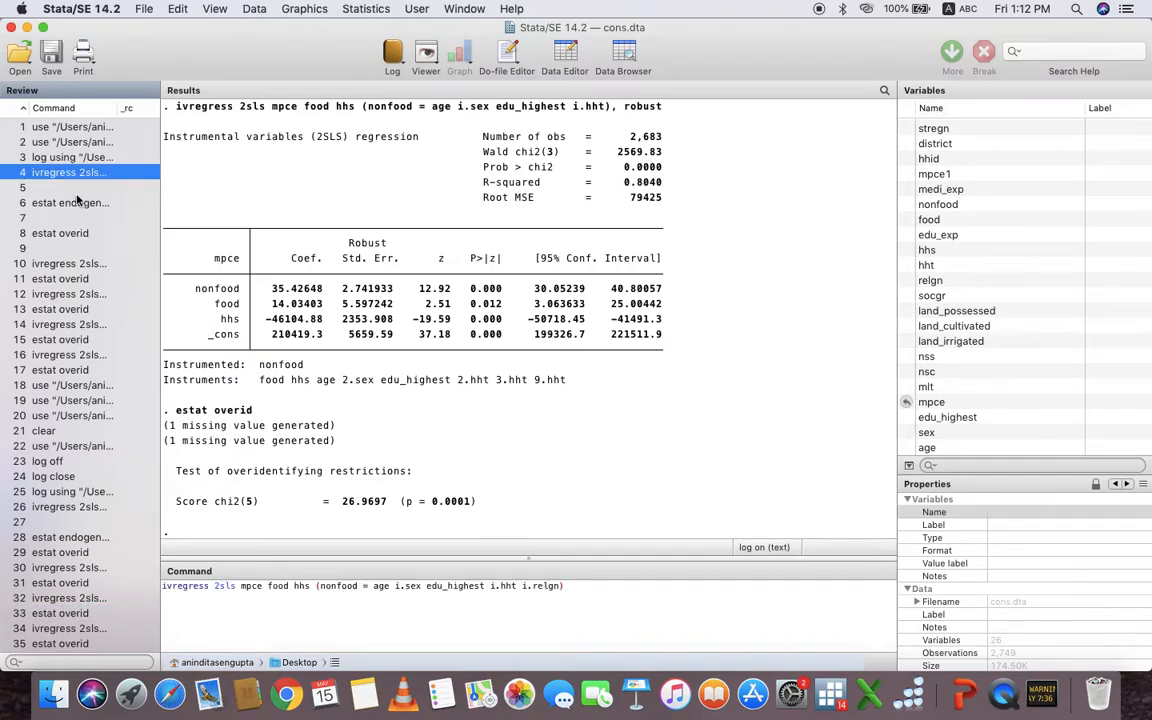
{"action": "left_click", "coordinate": [523, 587]}
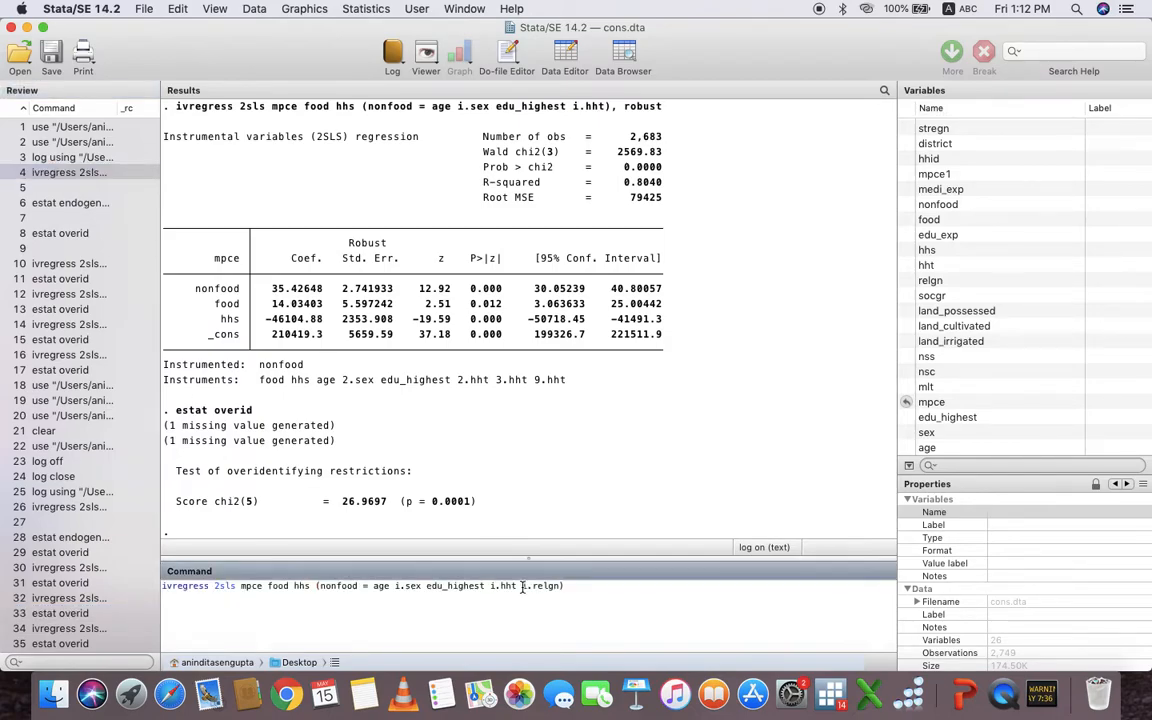
{"action": "key", "text": "BackSpace"}
{"action": "key", "text": "BackSpace"}
{"action": "key", "text": "BackSpace"}
{"action": "key", "text": "BackSpace"}
{"action": "key", "text": "BackSpace"}
{"action": "key", "text": "BackSpace"}
{"action": "type", "text": "robust"}
{"action": "key", "text": "Return"}
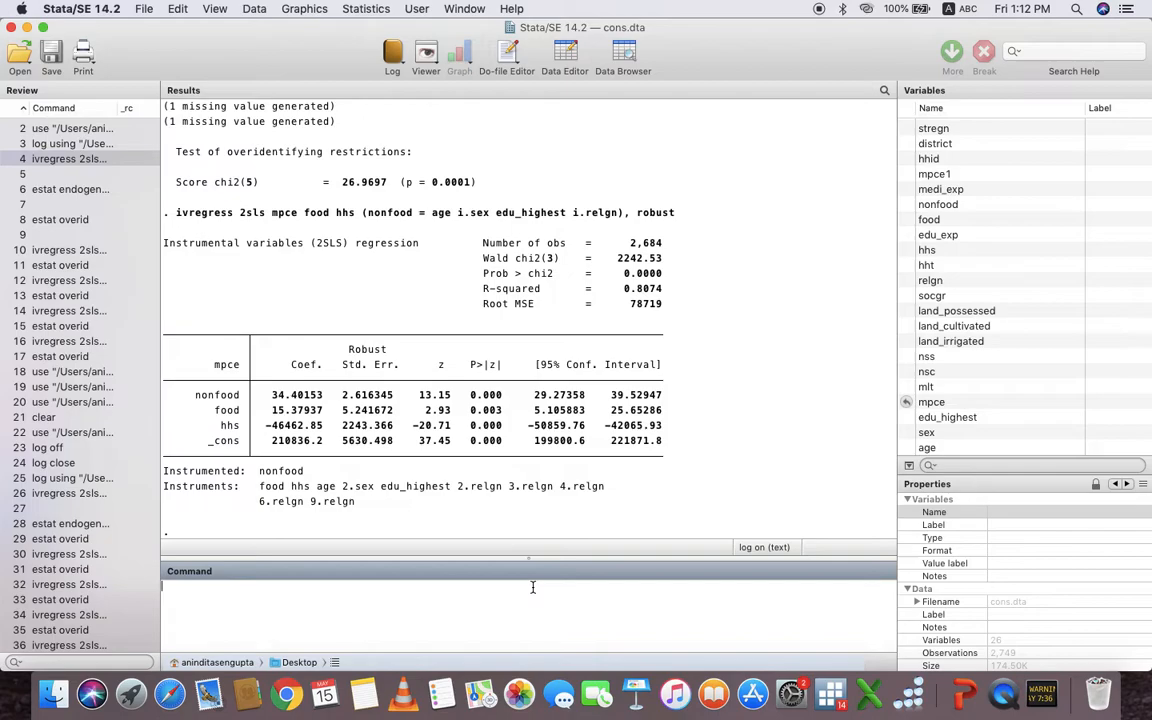
{"action": "left_click", "coordinate": [70, 632]}
{"action": "double_click", "coordinate": [70, 632]}
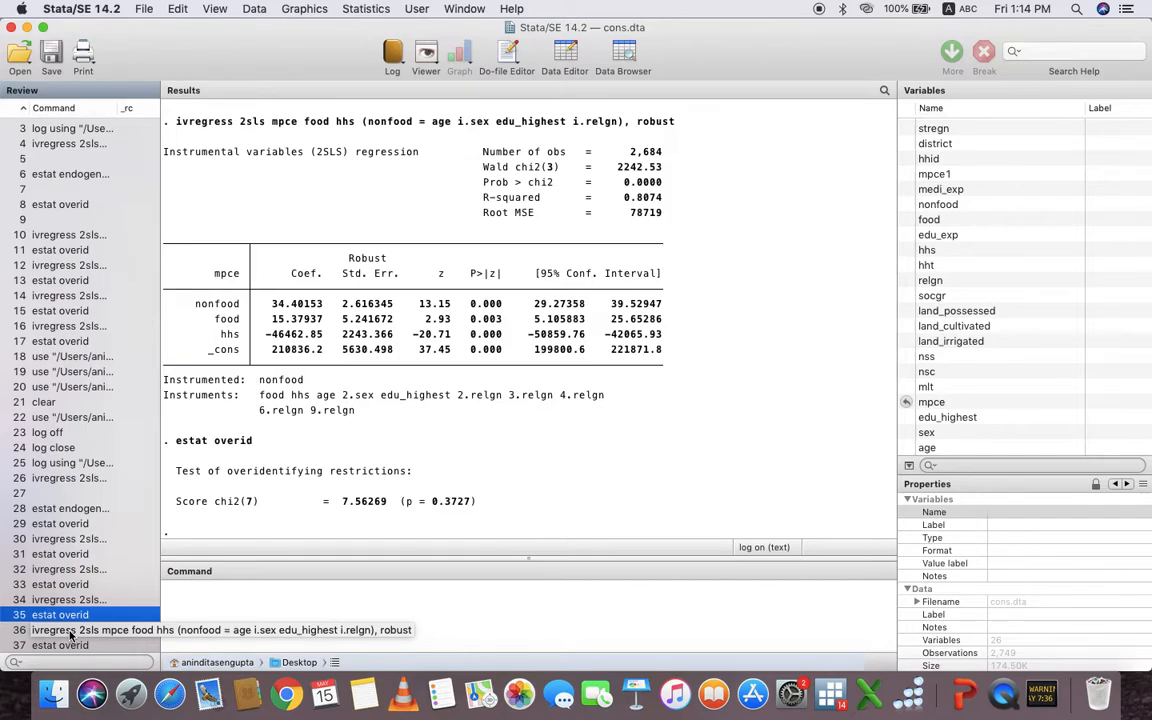
Step: Close the Stata window and the 2sls presentation to return to the desktop
{"action": "scroll", "coordinate": [975, 371], "scroll_direction": "down", "scroll_amount": 2}
{"action": "scroll", "coordinate": [975, 371], "scroll_direction": "up", "scroll_amount": 3}
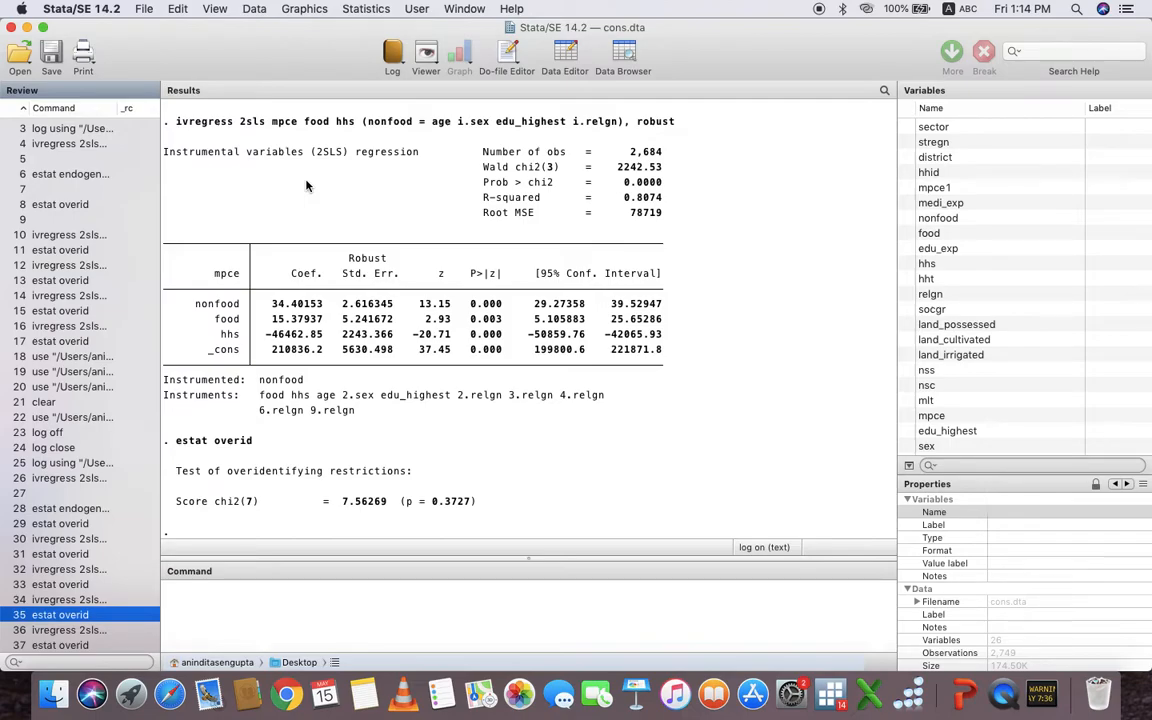
{"action": "left_click", "coordinate": [11, 28]}
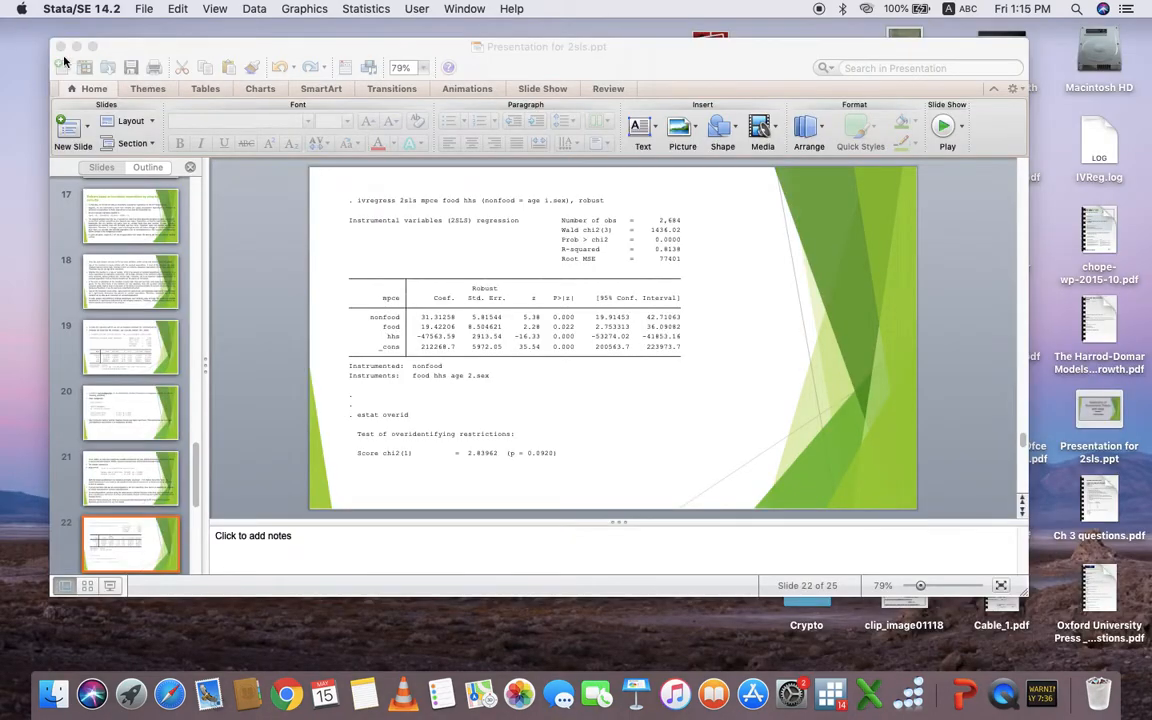
{"action": "left_click", "coordinate": [60, 47]}
{"action": "left_click", "coordinate": [283, 206]}
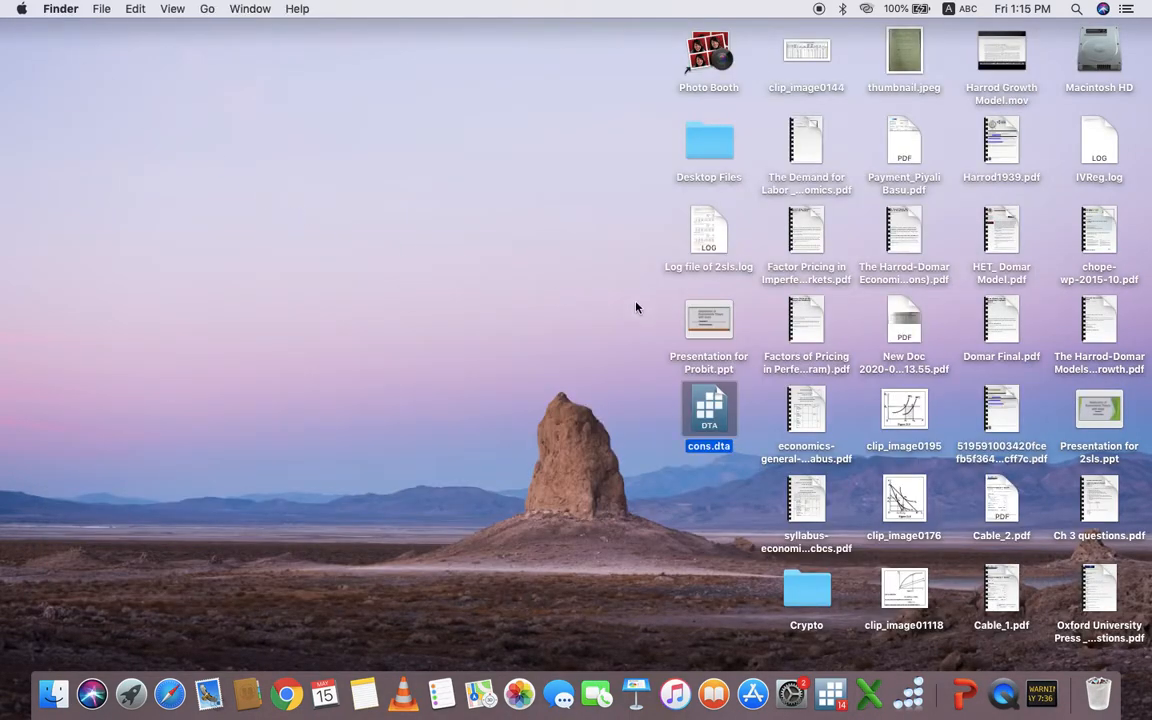
Step: Open IVReg.log from the desktop, review the logged regressions and tests from start to end, and close it
{"action": "left_click", "coordinate": [1097, 144]}
{"action": "double_click", "coordinate": [1097, 144]}
{"action": "scroll", "coordinate": [590, 255], "scroll_direction": "up", "scroll_amount": 5}
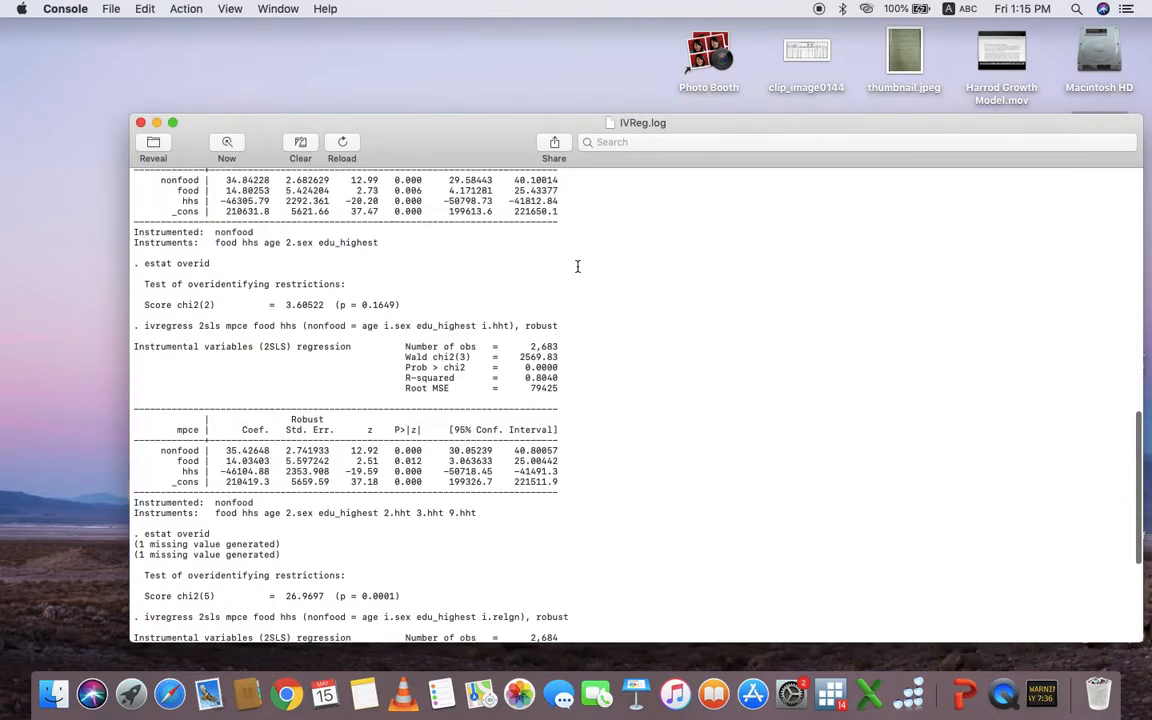
{"action": "scroll", "coordinate": [577, 266], "scroll_direction": "up", "scroll_amount": 5}
{"action": "scroll", "coordinate": [577, 266], "scroll_direction": "down", "scroll_amount": 15}
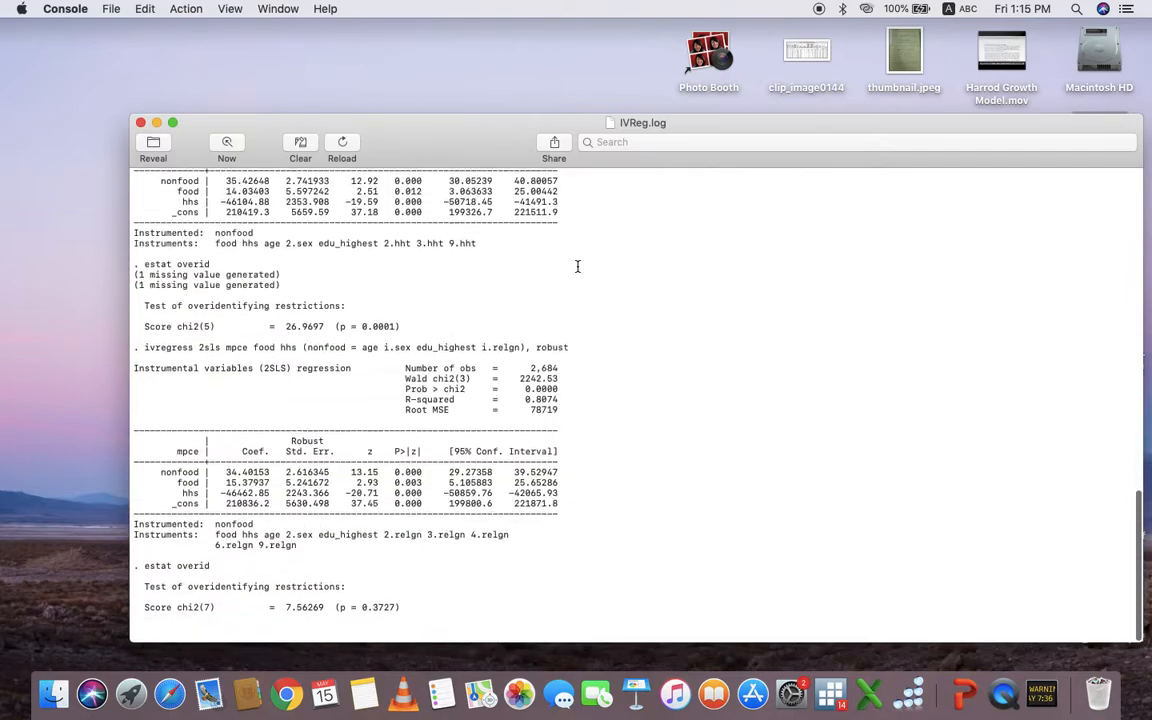
{"action": "scroll", "coordinate": [577, 266], "scroll_direction": "up", "scroll_amount": 15}
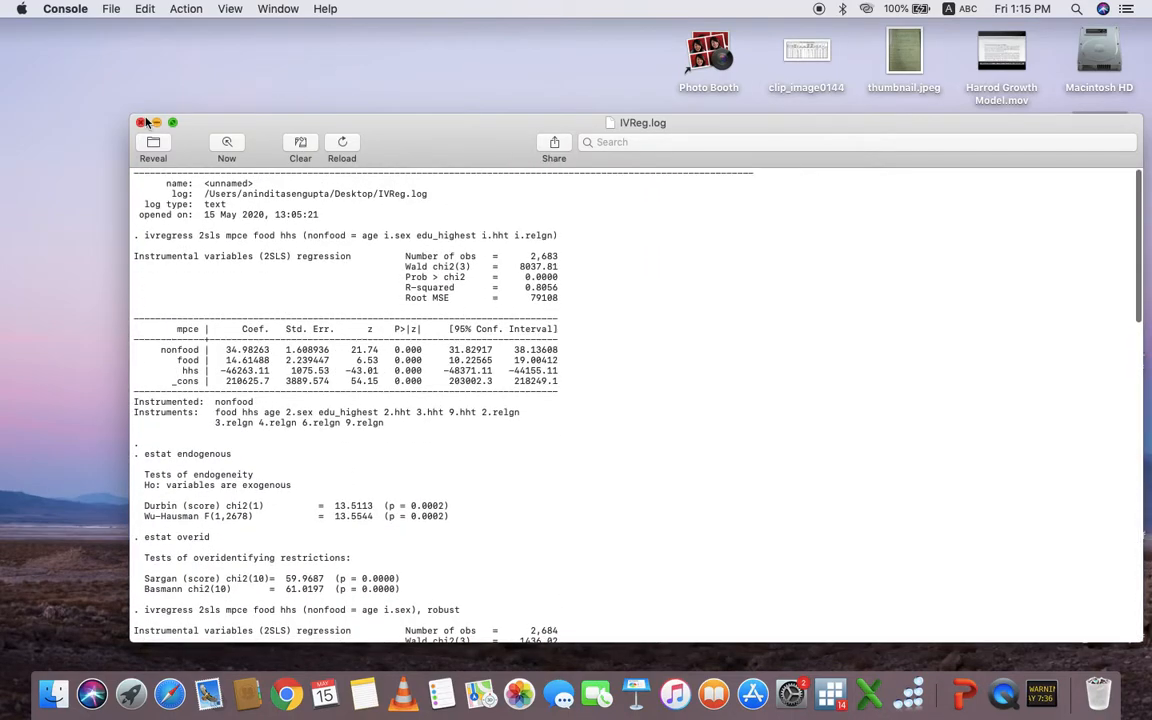
{"action": "left_click", "coordinate": [141, 123]}
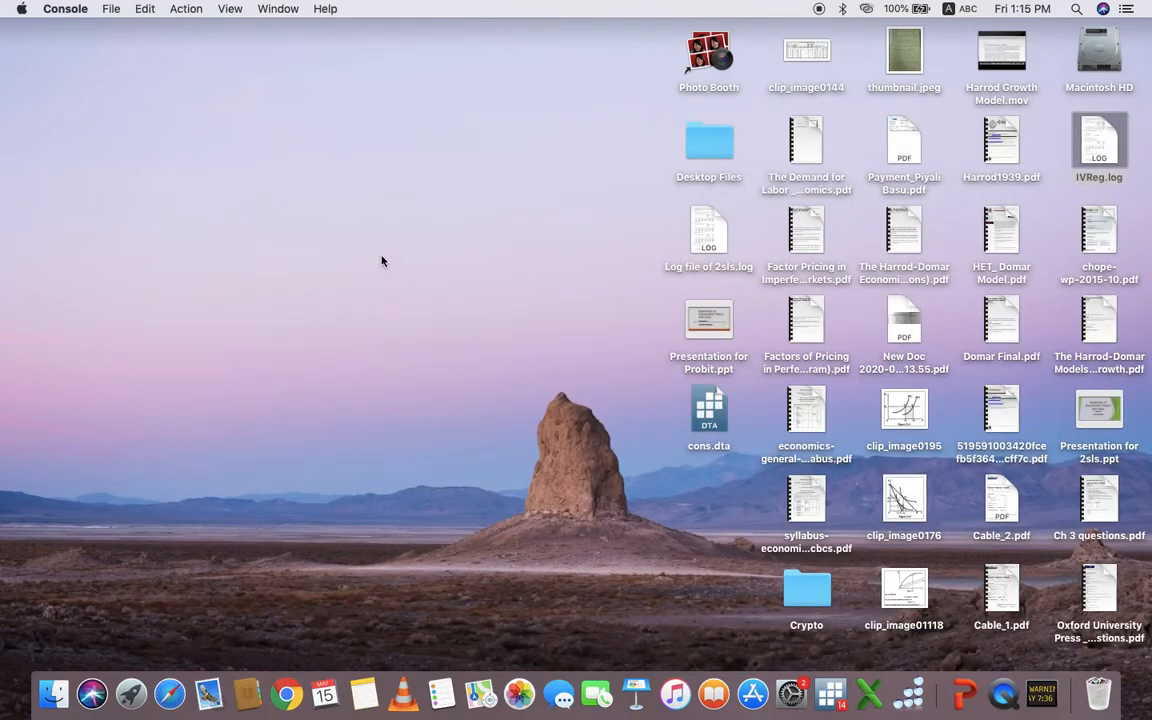